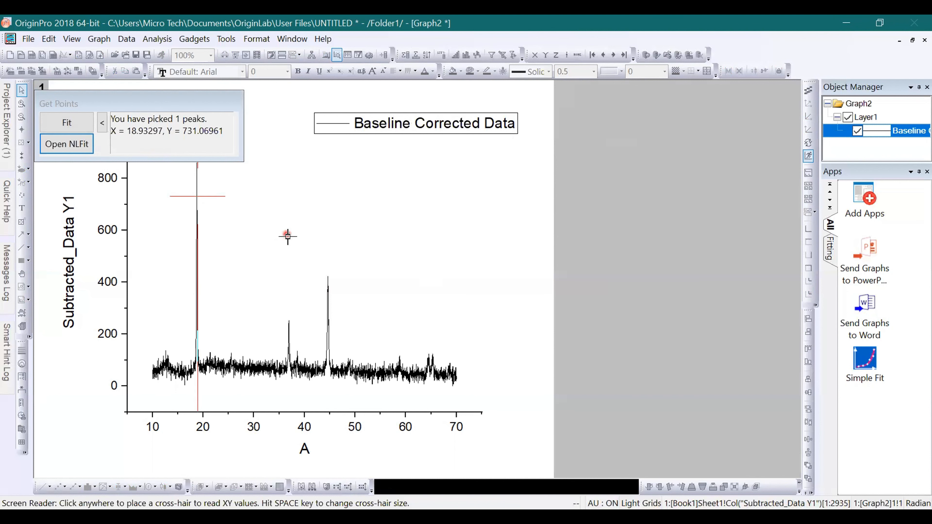
Pick three more peaks on the Baseline Corrected Data curve, near A = 37, 45 and 65
double_click(289, 329)
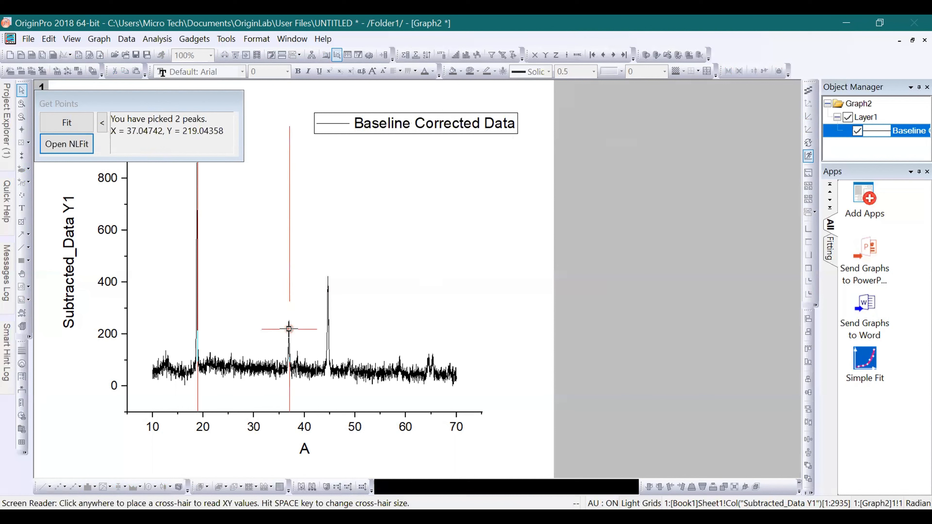
double_click(328, 295)
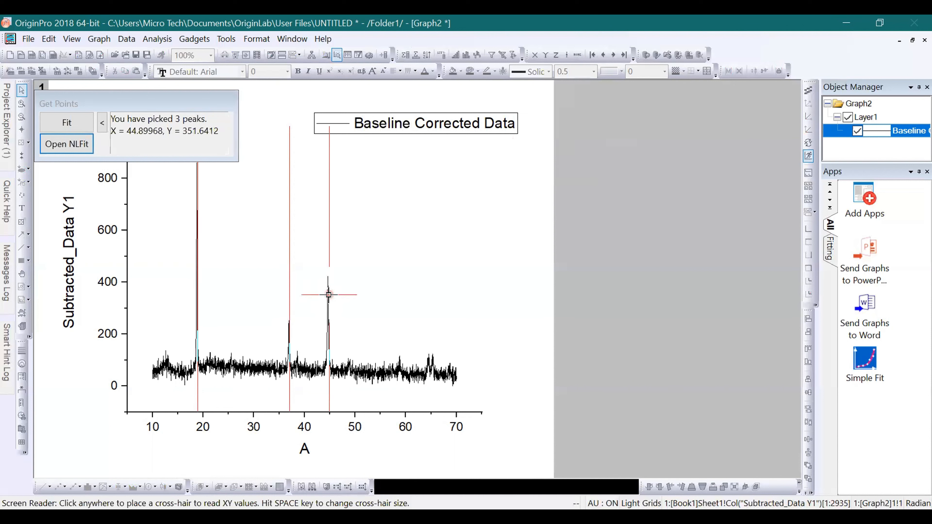
double_click(430, 360)
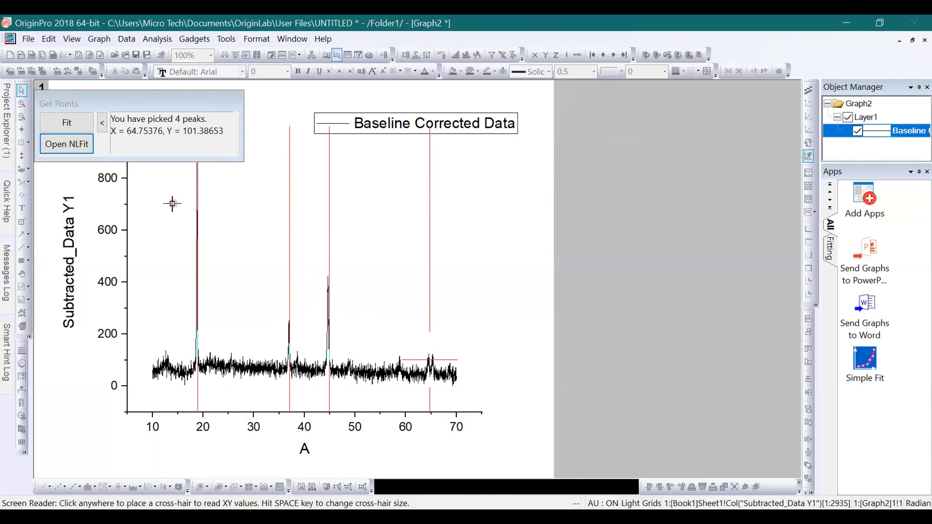
Open the NLFit dialog for the picked peaks, run the Gauss fit until it converges, and accept the fit
click(71, 147)
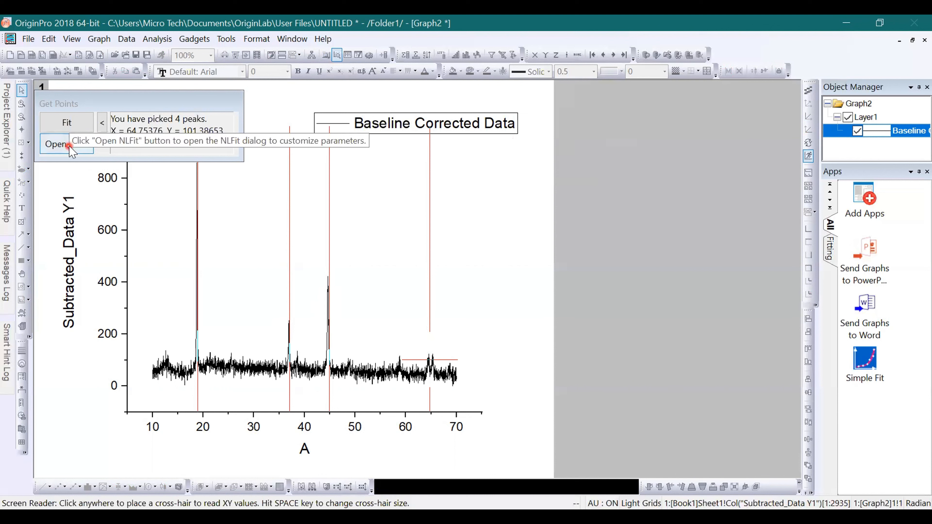
click(78, 148)
click(75, 146)
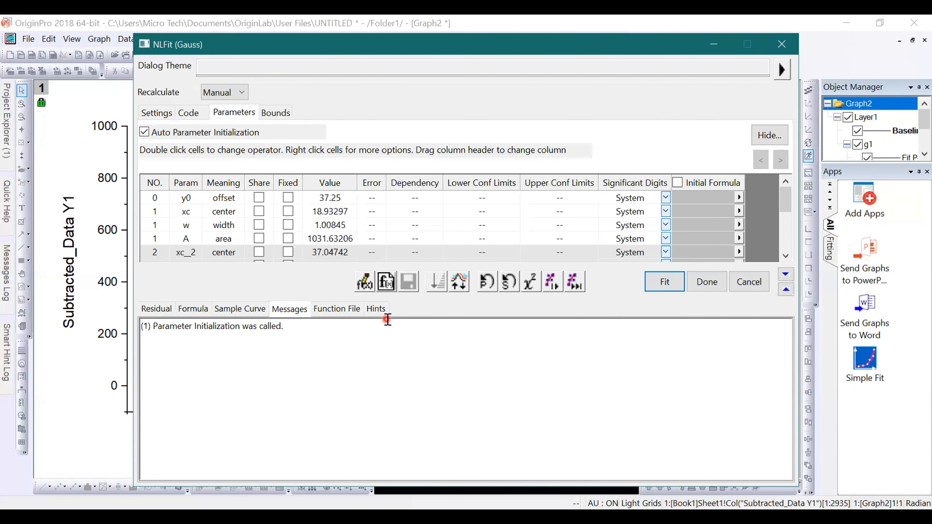
click(575, 284)
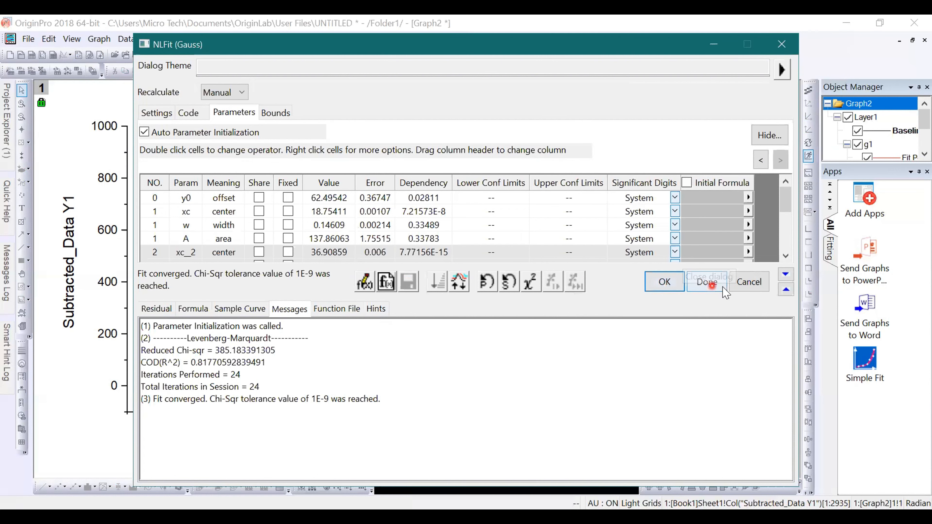
click(709, 283)
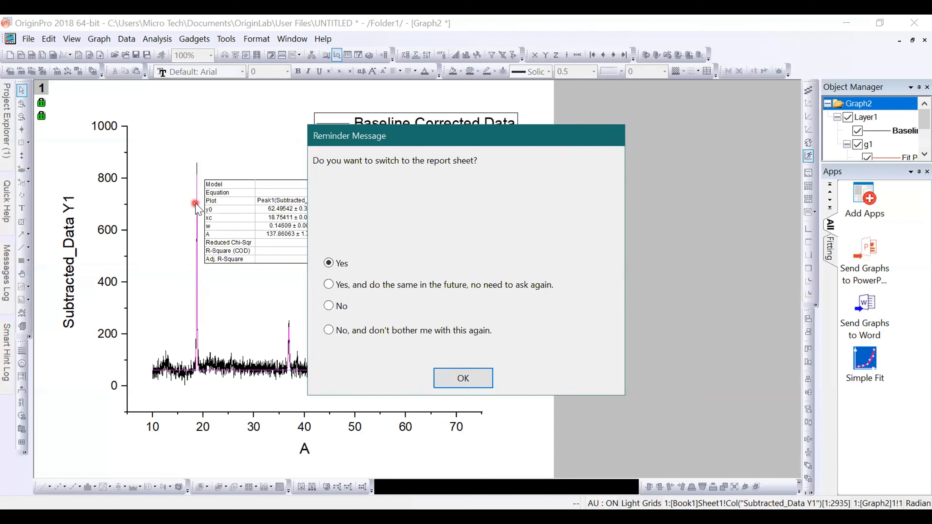
Decline switching to the report sheet with no further reminders, and dismiss the hint about the analysis lock
click(329, 331)
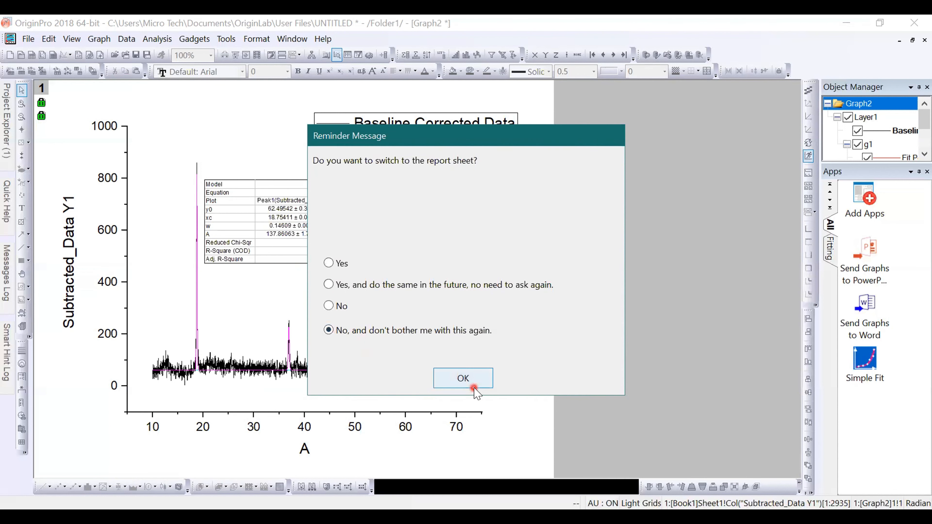
click(468, 379)
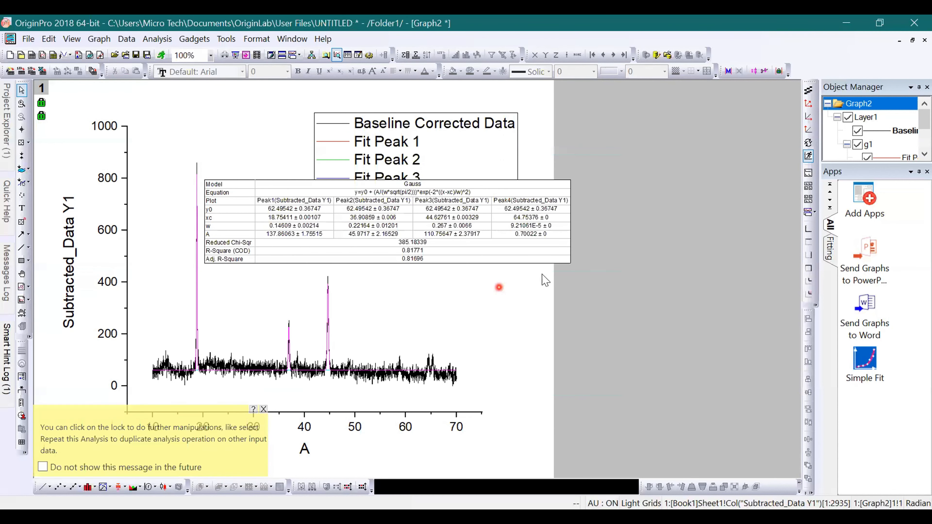
click(264, 409)
Enlarge the Gauss fit results table on the graph so its parameter values are readable
click(551, 263)
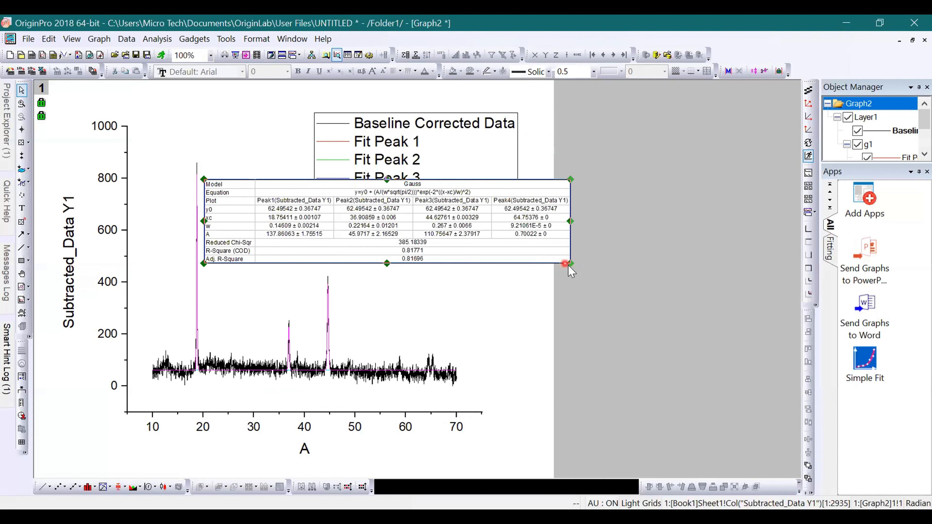
drag(576, 266, 718, 384)
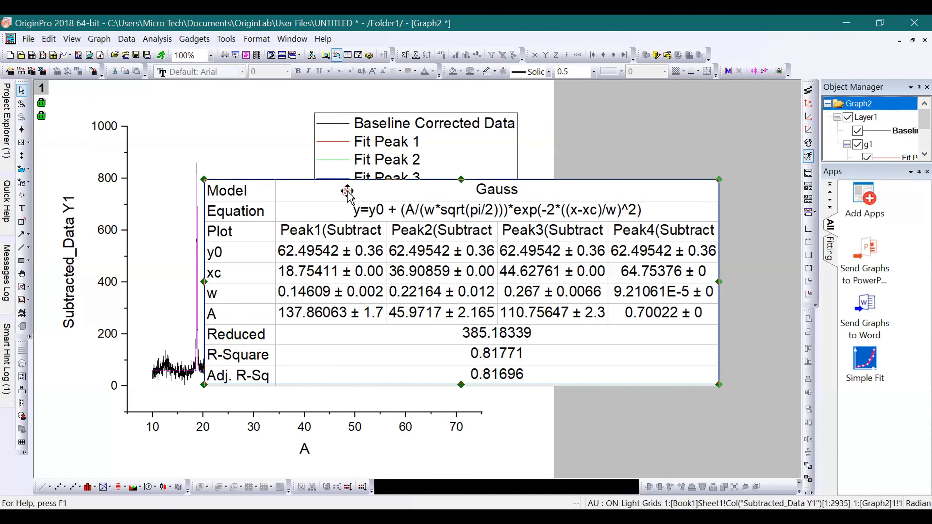
click(531, 164)
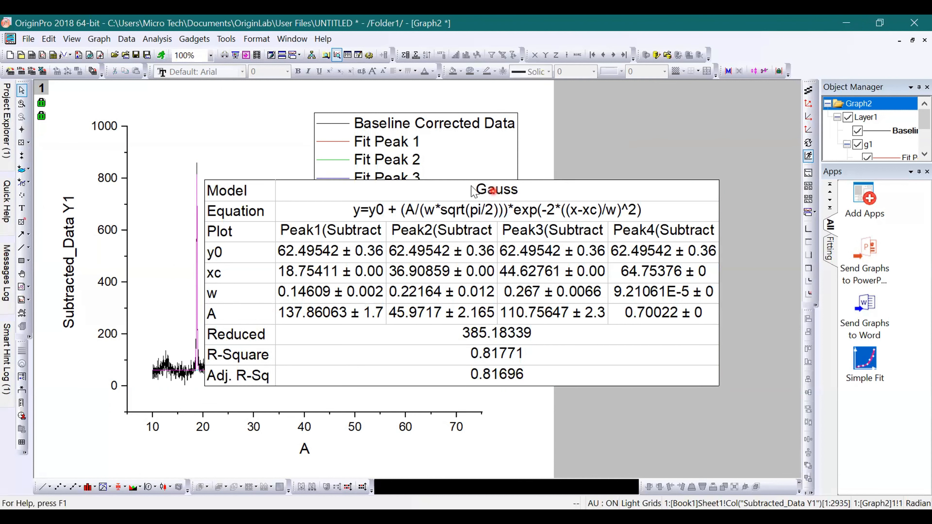
click(436, 187)
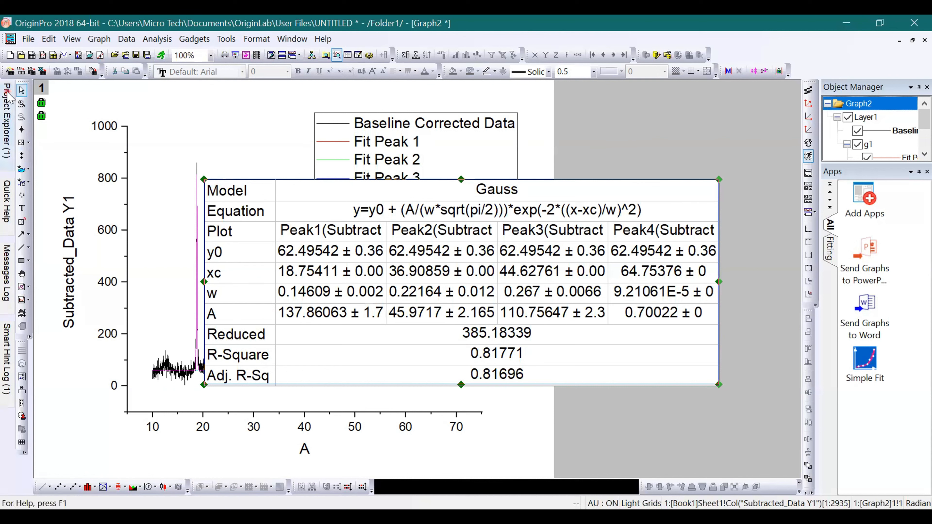
Open the Book1 workbook and show its nlfitpeaks1 report sheet
mouse_move(7, 92)
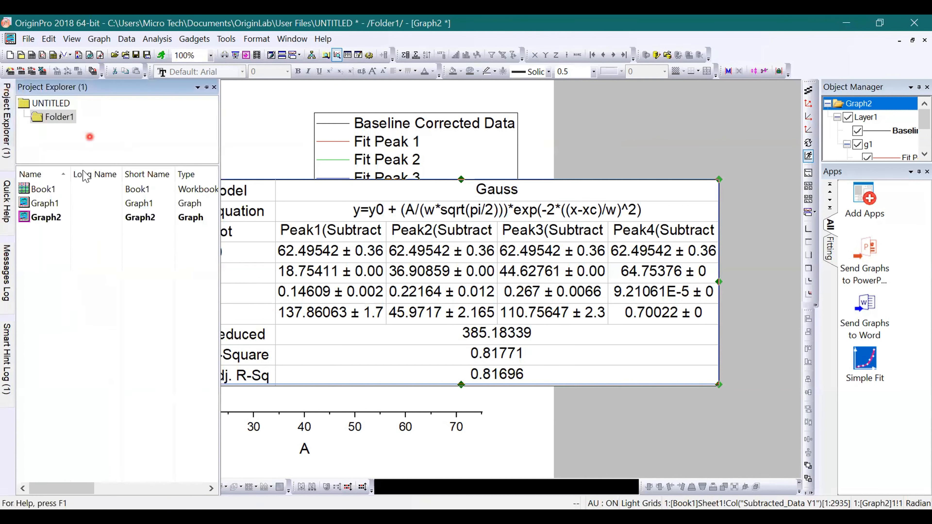
click(43, 189)
click(44, 189)
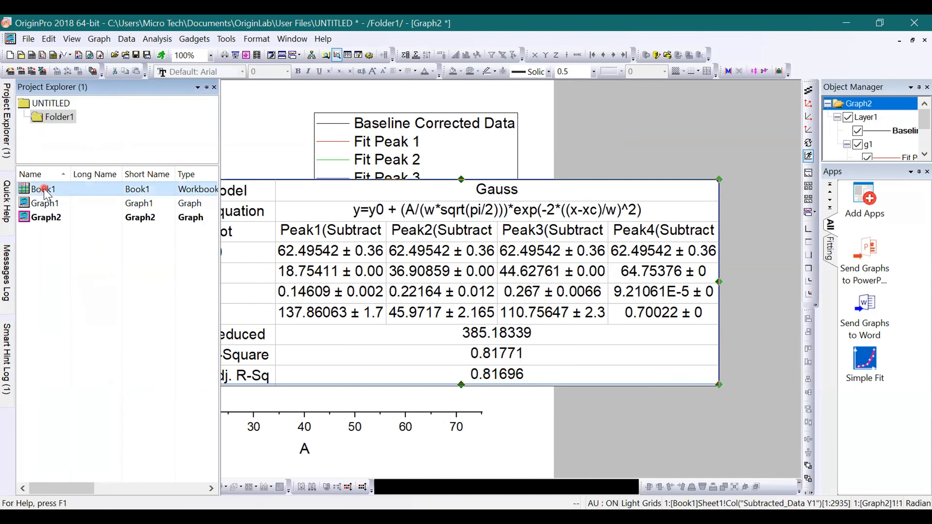
double_click(44, 189)
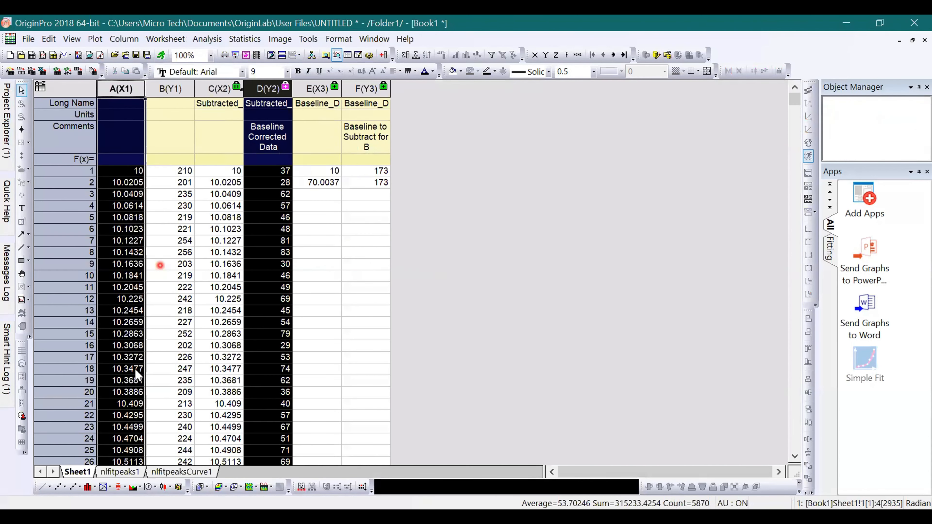
click(121, 472)
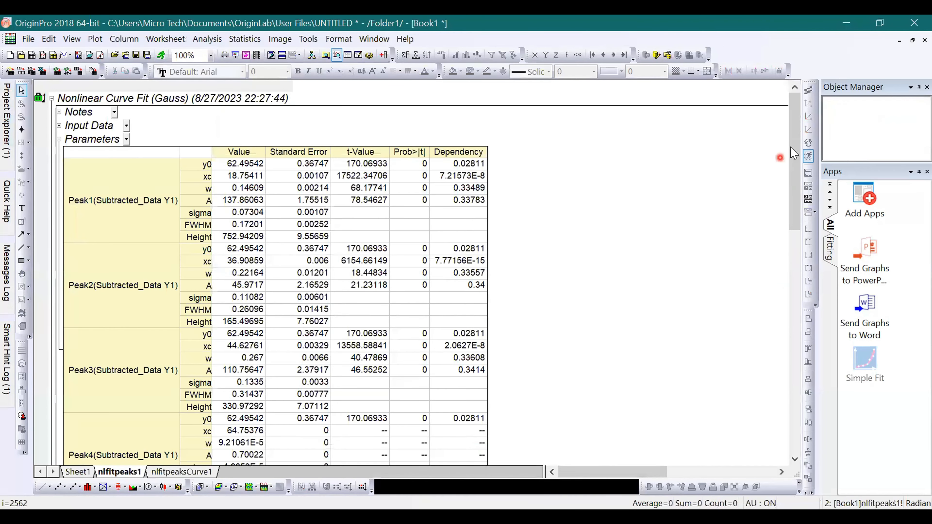
Examine the xc values of the four peaks in the fit report's Summary table
drag(797, 141, 793, 330)
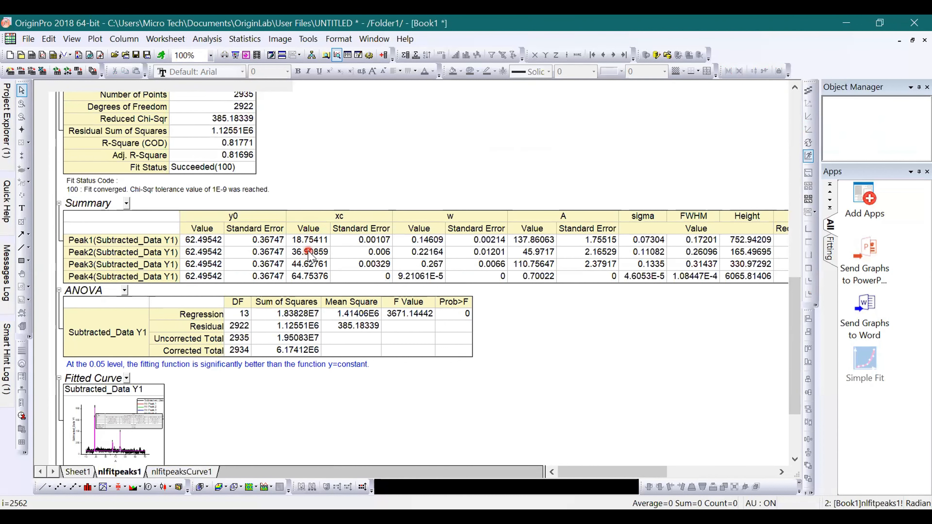
scroll(308, 252, up, 1)
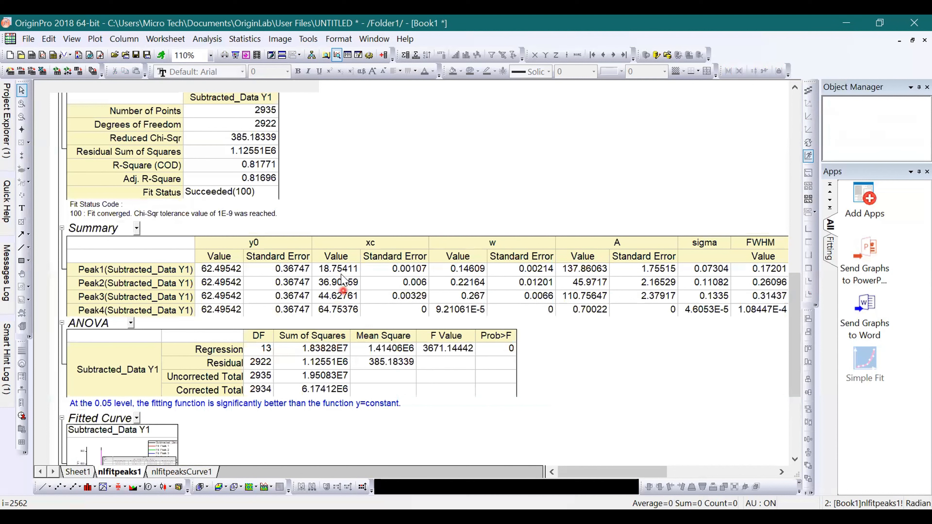
click(332, 270)
drag(331, 270, 330, 308)
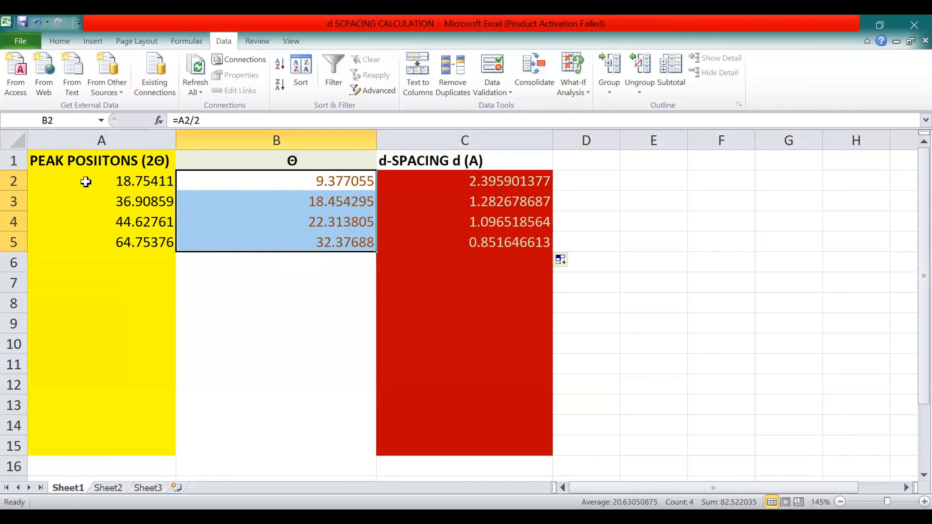
Switch to the d SCPACING CALCULATION workbook in Excel and examine the 2θ peak positions, θ values and d-spacing formulas in rows 2 to 5
drag(88, 183, 142, 247)
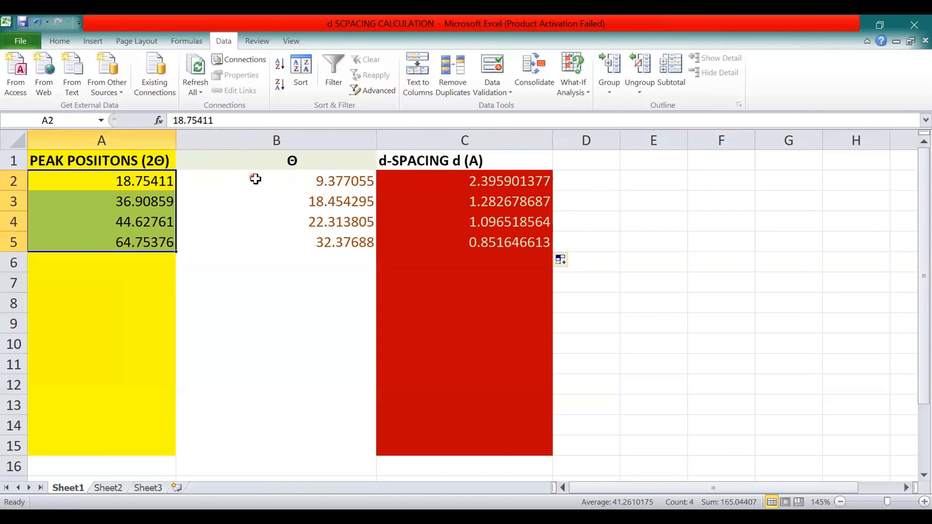
click(256, 180)
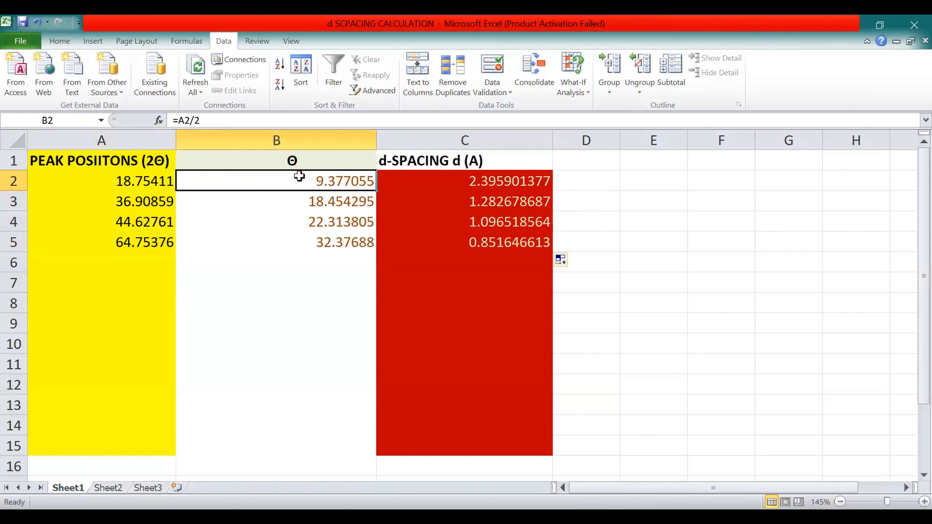
click(300, 176)
click(304, 179)
click(305, 184)
drag(305, 184, 305, 235)
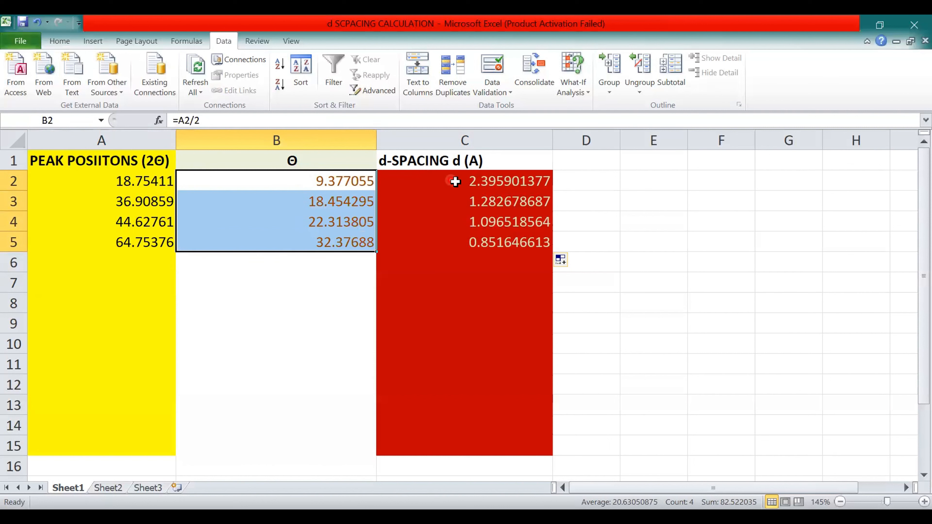
click(456, 182)
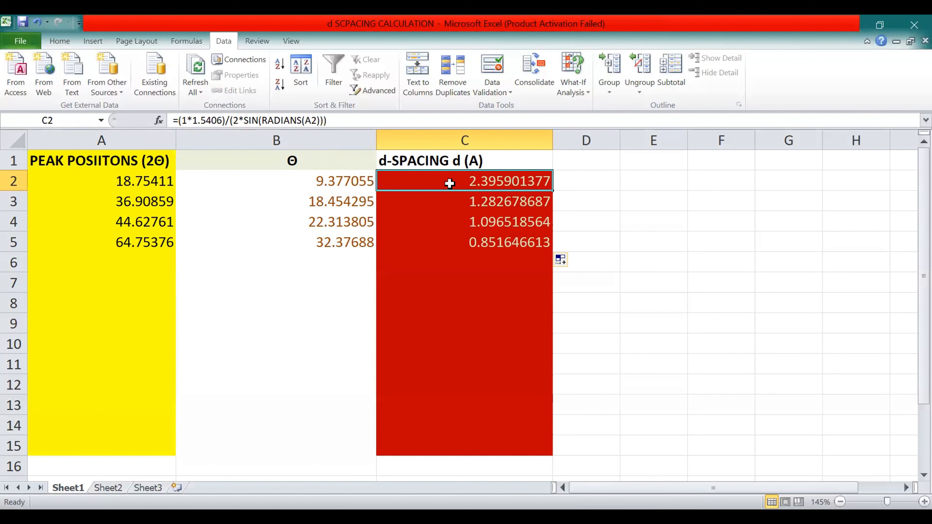
drag(450, 184, 468, 238)
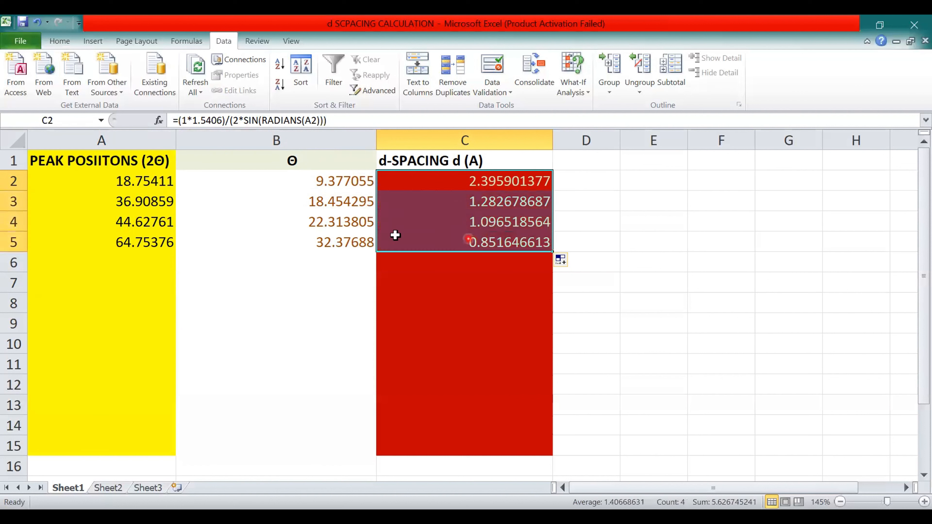